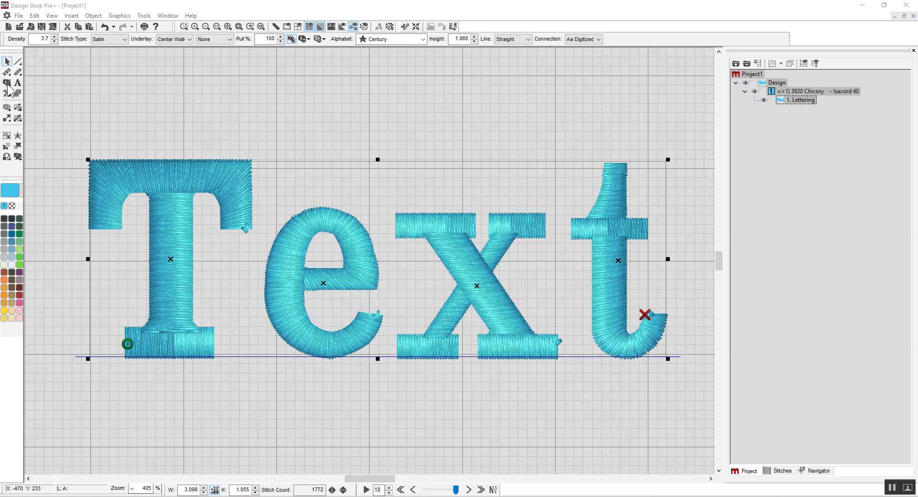
Start a new Complex fill object from the Insert menu.
click(70, 17)
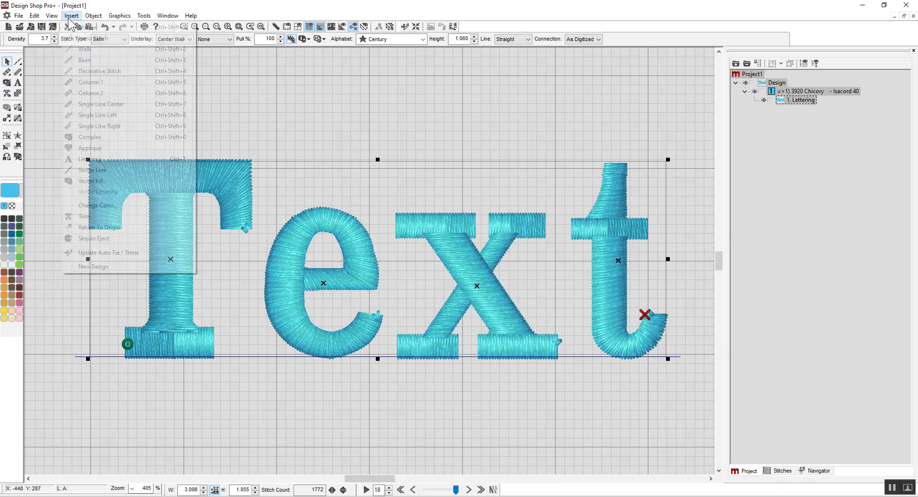
click(79, 137)
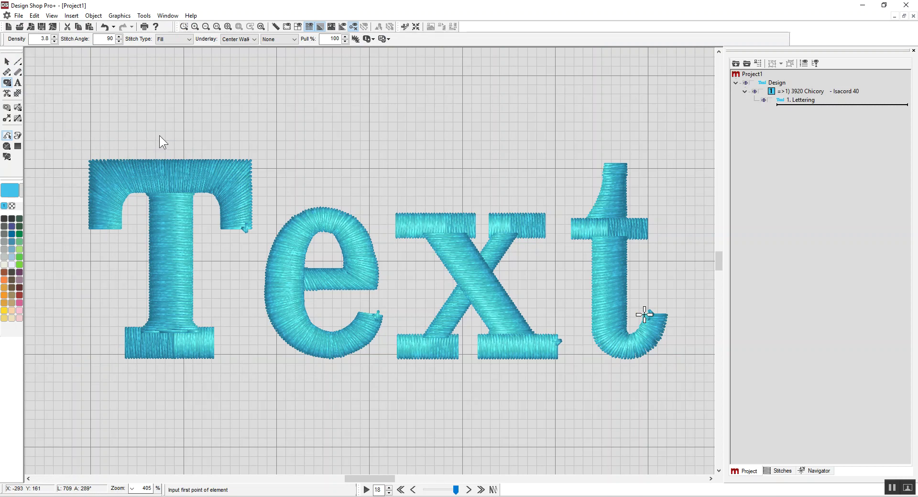
Trace the outline across the top of the T and curve down past it into the dip.
click(90, 122)
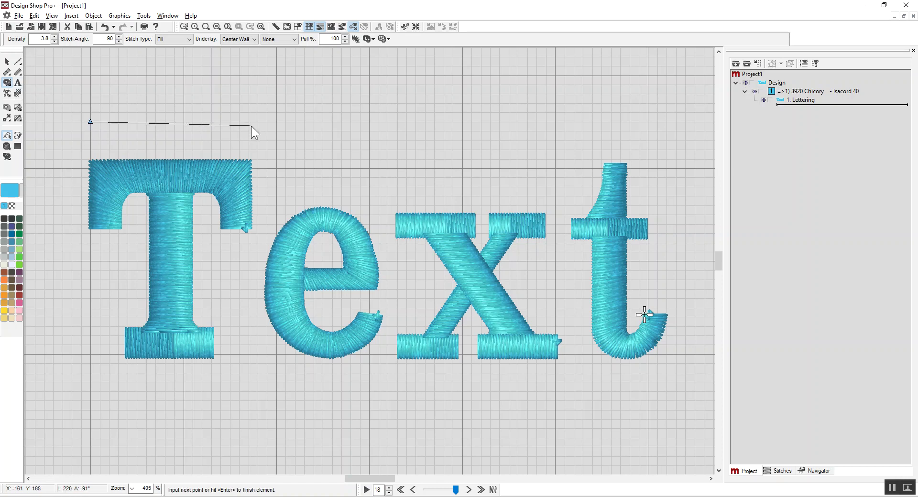
click(249, 122)
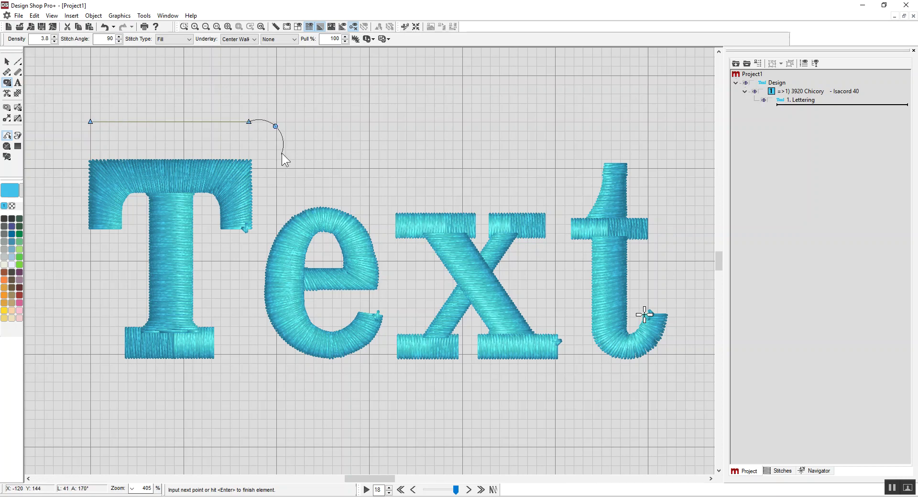
click(265, 125)
key(BackSpace)
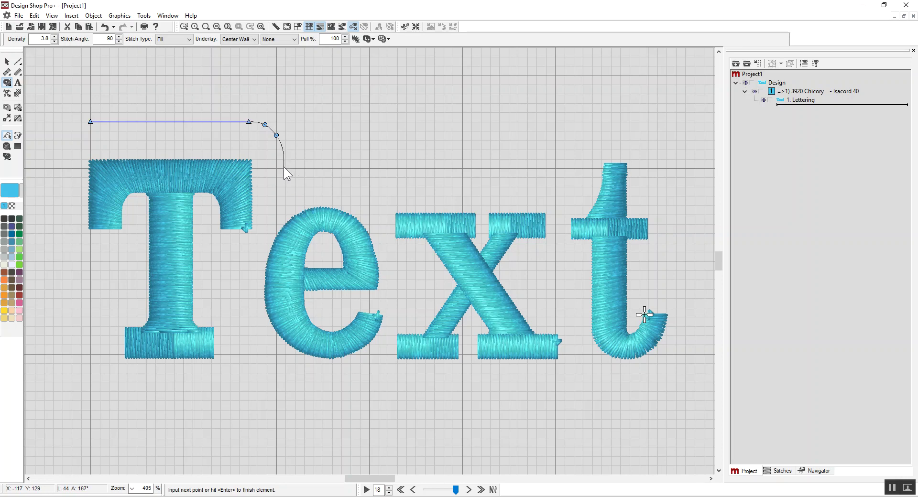
click(284, 167)
click(295, 173)
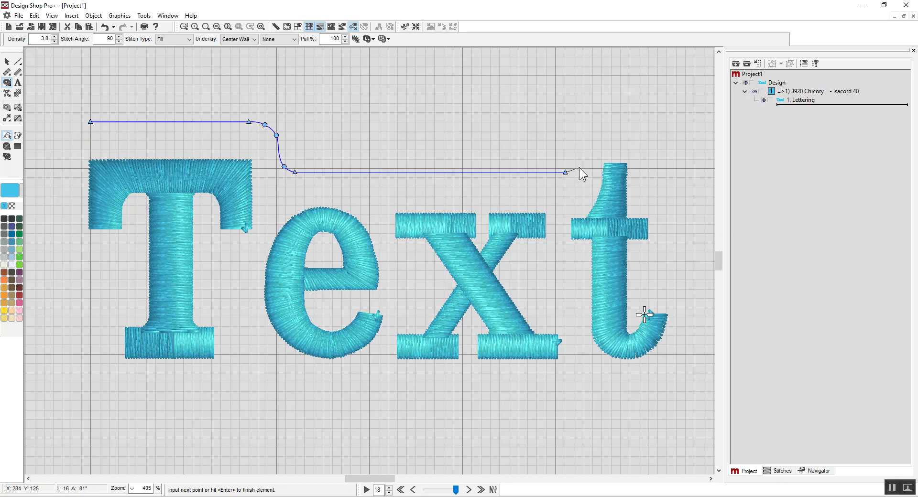
Continue the outline with curves arching over the t and down its right side.
right_click(573, 153)
right_click(594, 130)
click(615, 127)
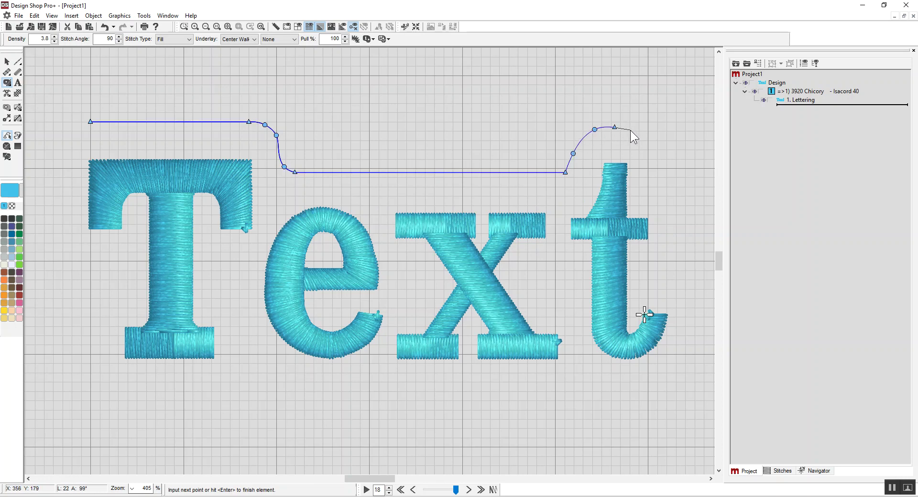
click(632, 127)
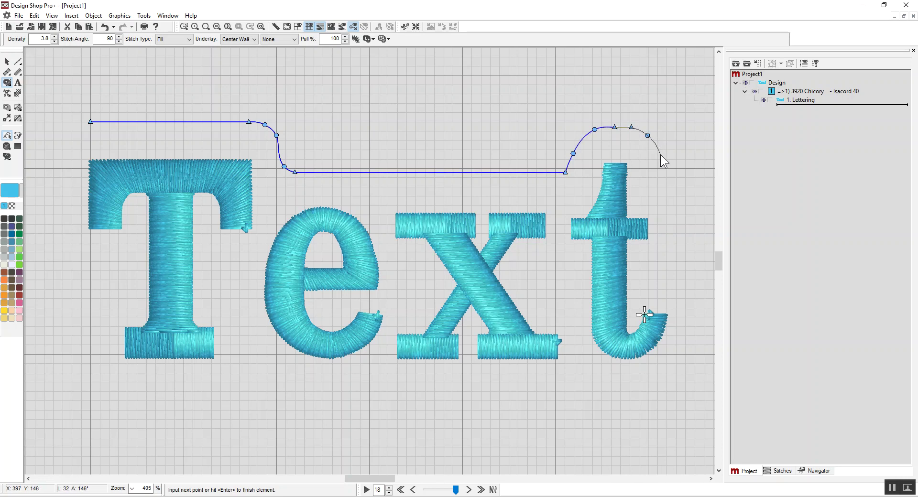
click(668, 195)
Re-place points down the right edge and round the lower right corner below the t.
key(BackSpace)
key(BackSpace)
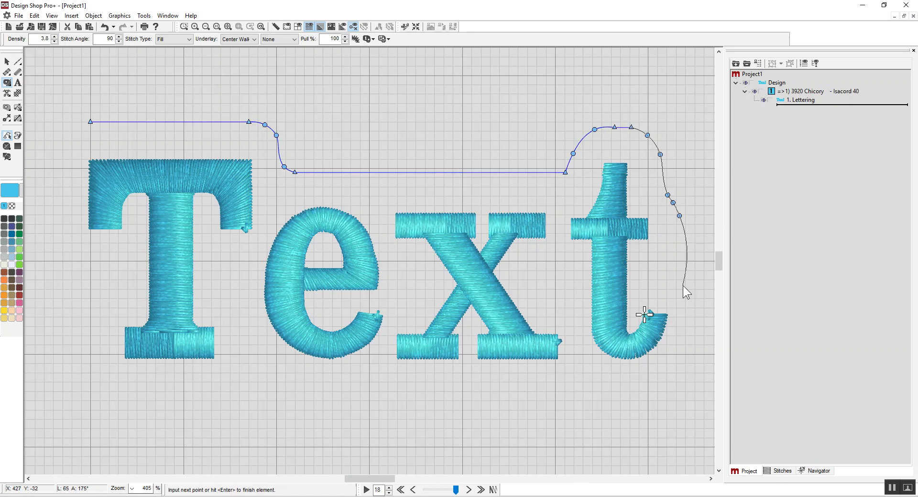
click(693, 222)
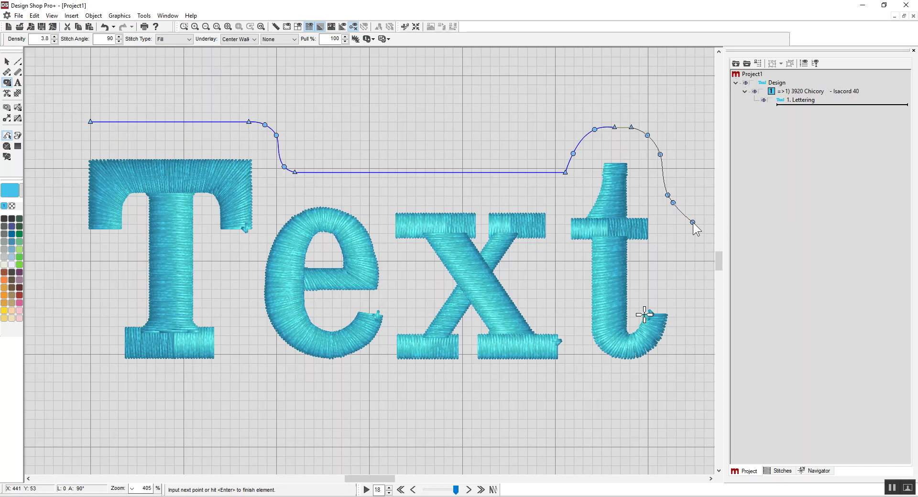
click(696, 244)
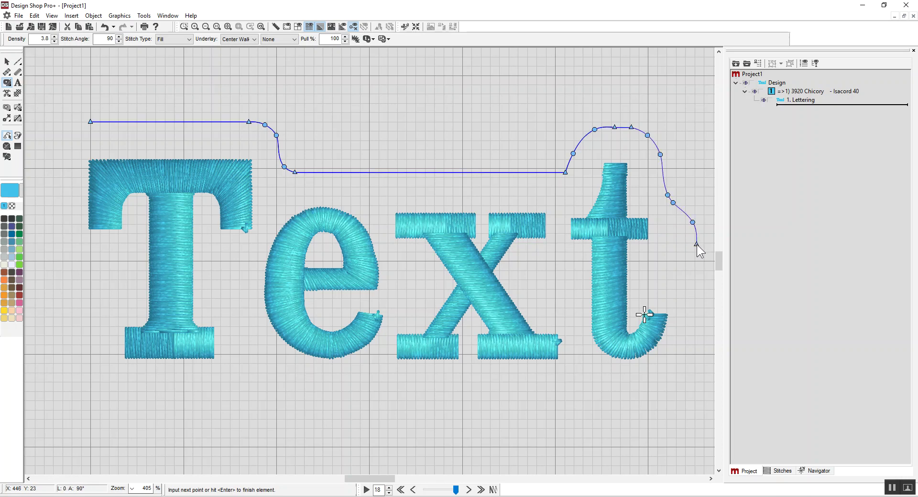
click(696, 337)
click(686, 363)
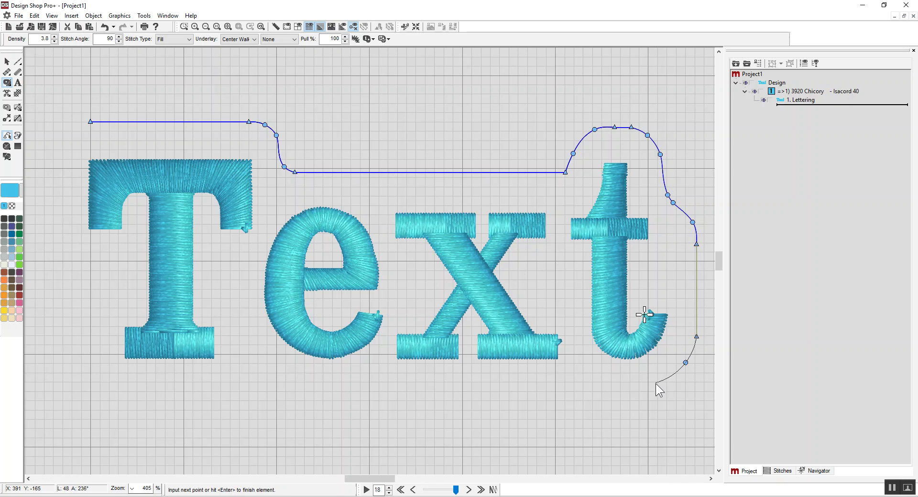
click(645, 392)
Trace along the bottom and up the left side, closing the outline at its starting point.
click(104, 392)
right_click(93, 385)
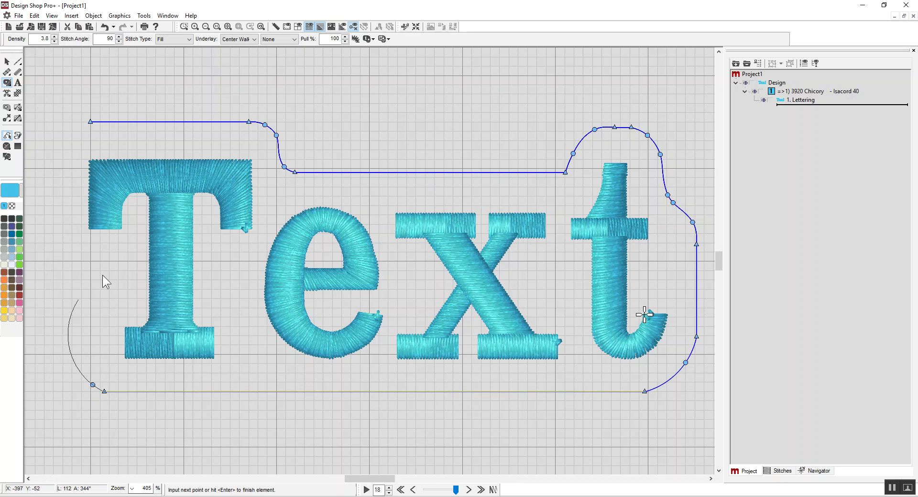
click(54, 352)
click(51, 334)
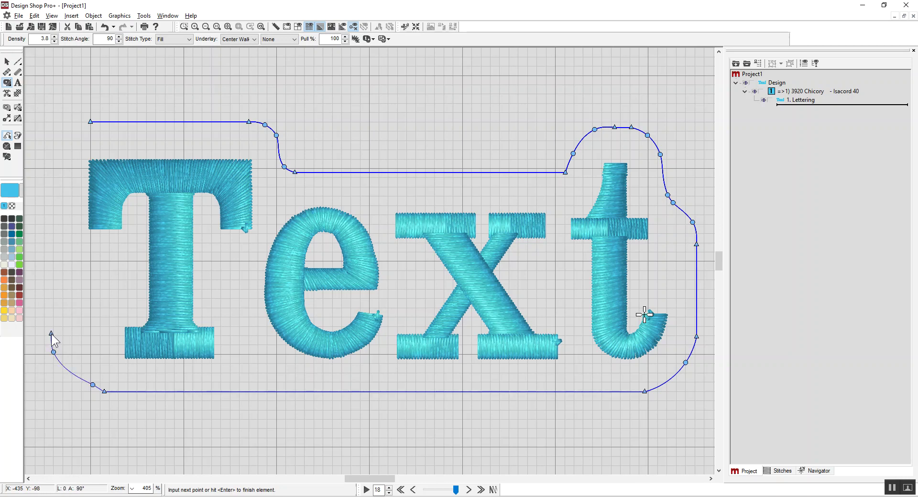
click(71, 157)
click(63, 133)
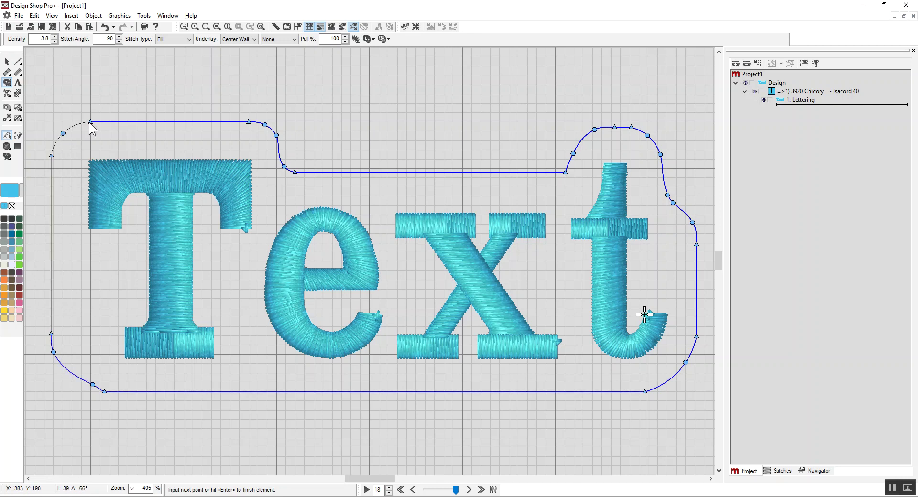
click(90, 122)
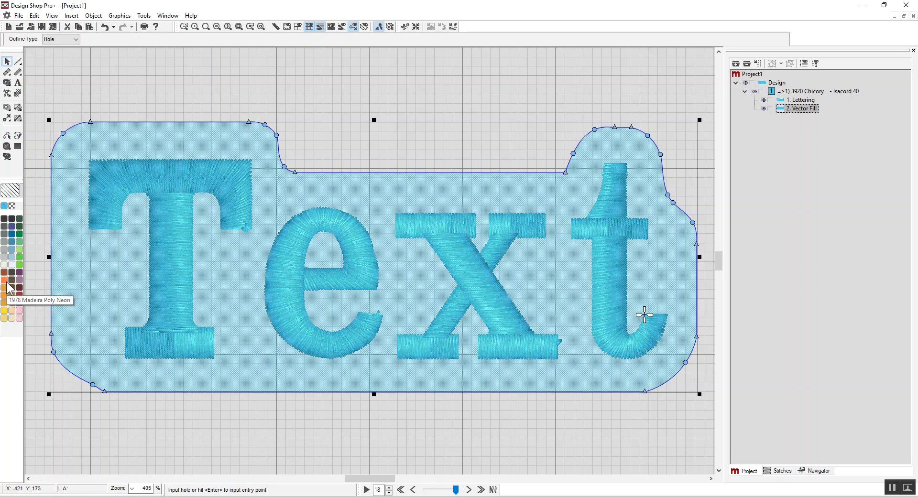
Finish the fill with no holes, set entry and exit points, and a 212° stitch angle.
key(Return)
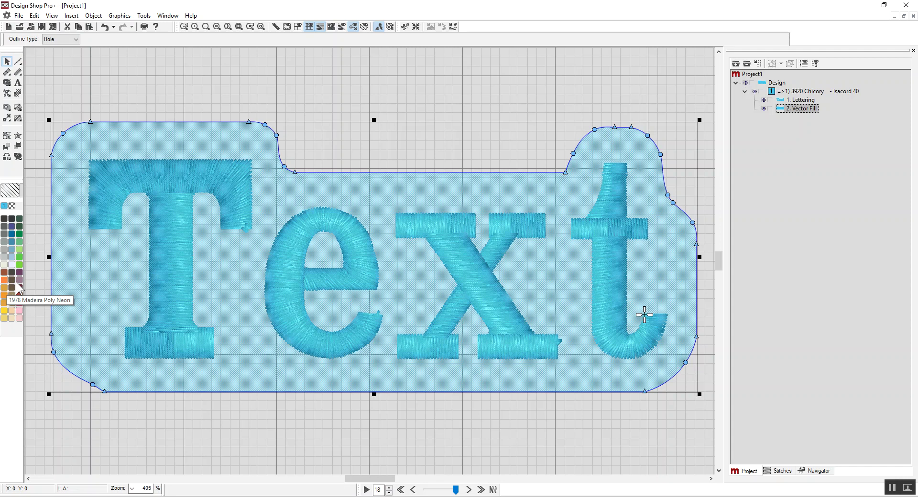
click(64, 136)
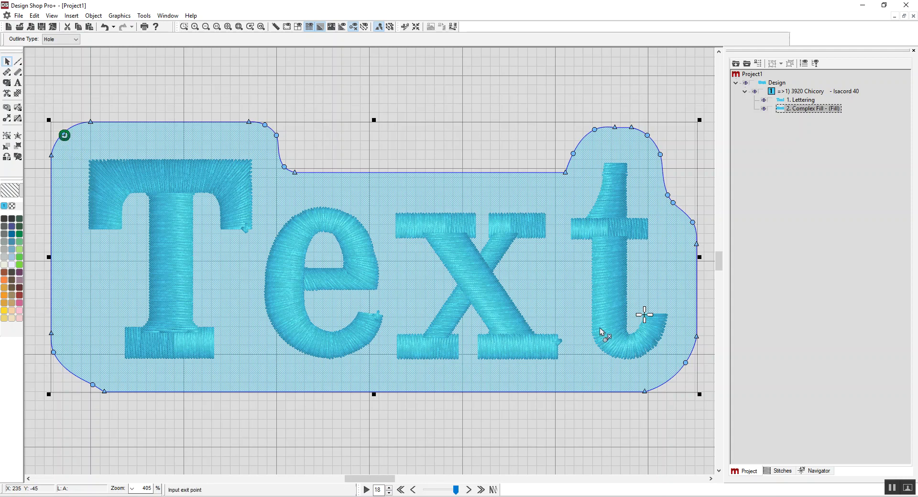
click(685, 367)
drag(442, 105, 237, 432)
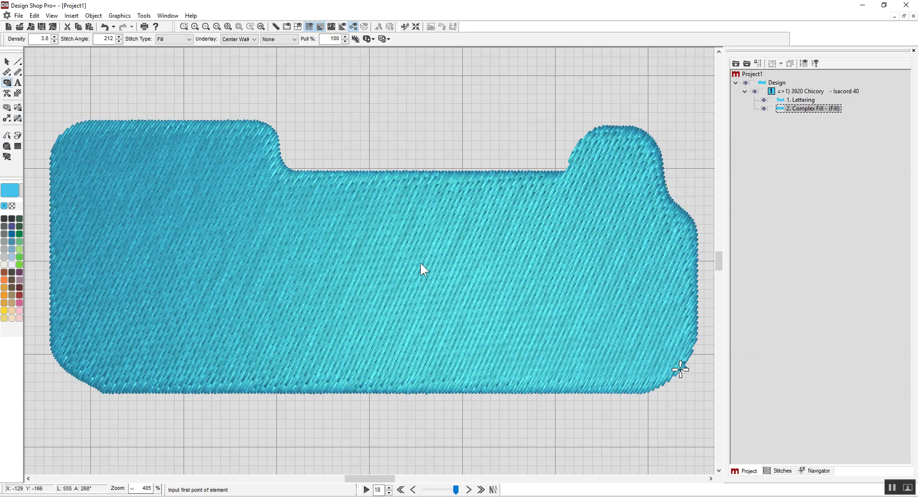
Open the Complex Fill's Object Properties.
click(805, 114)
right_click(806, 113)
click(808, 119)
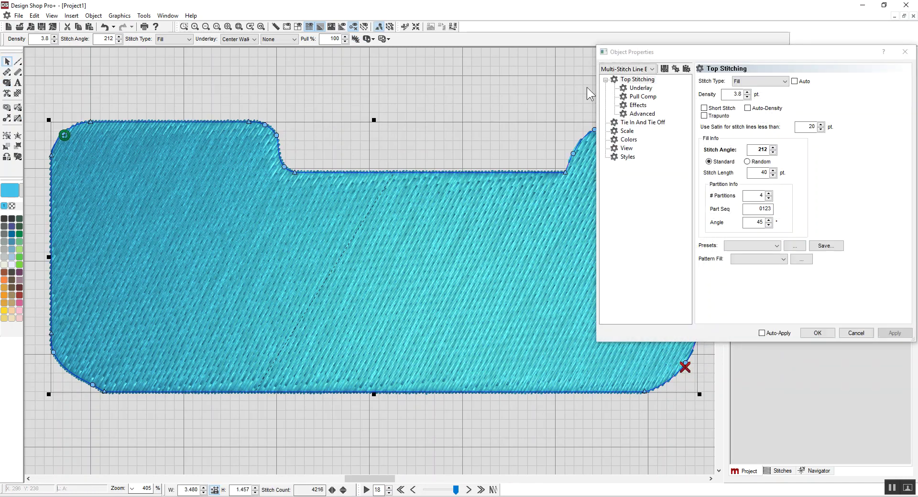
Set the underlay type to Fill with 0 border margin and 15.0 density.
click(632, 89)
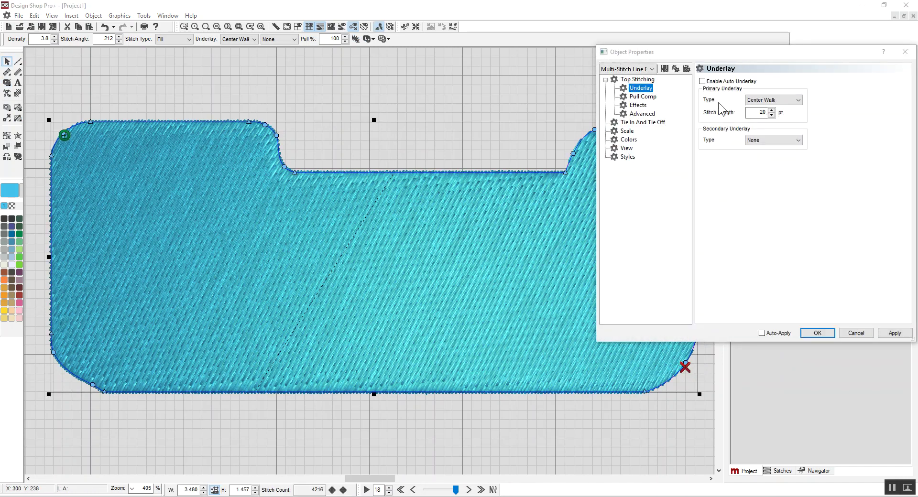
click(769, 99)
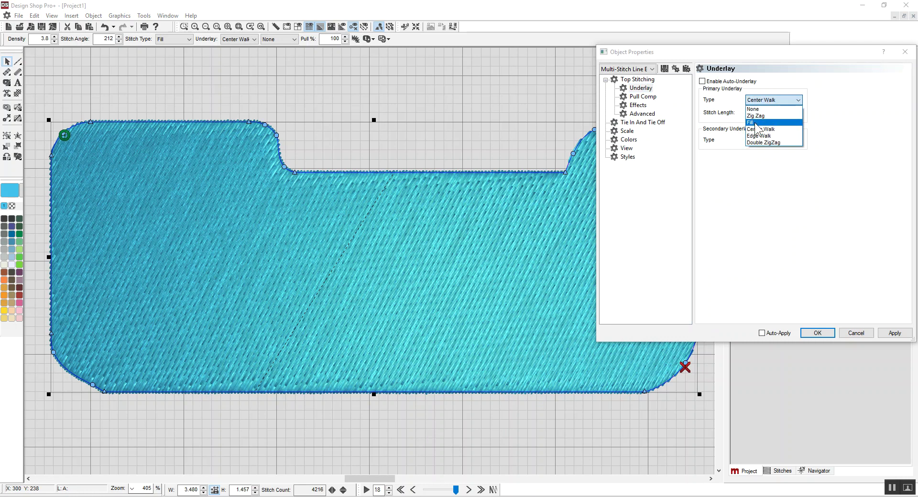
click(755, 124)
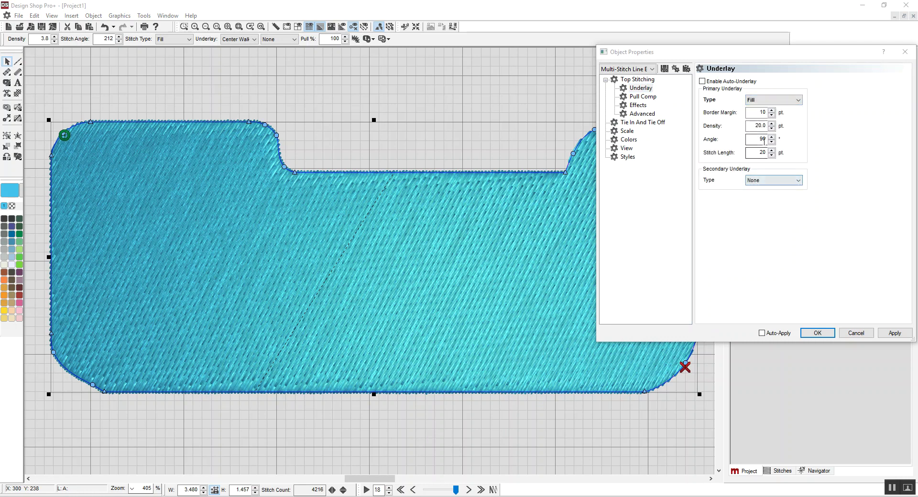
double_click(761, 113)
text(0)
key(Return)
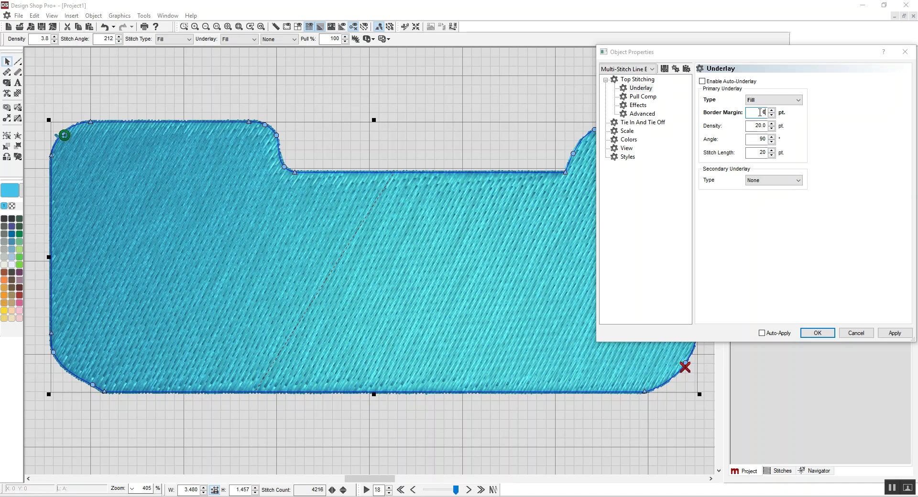
click(757, 125)
double_click(758, 126)
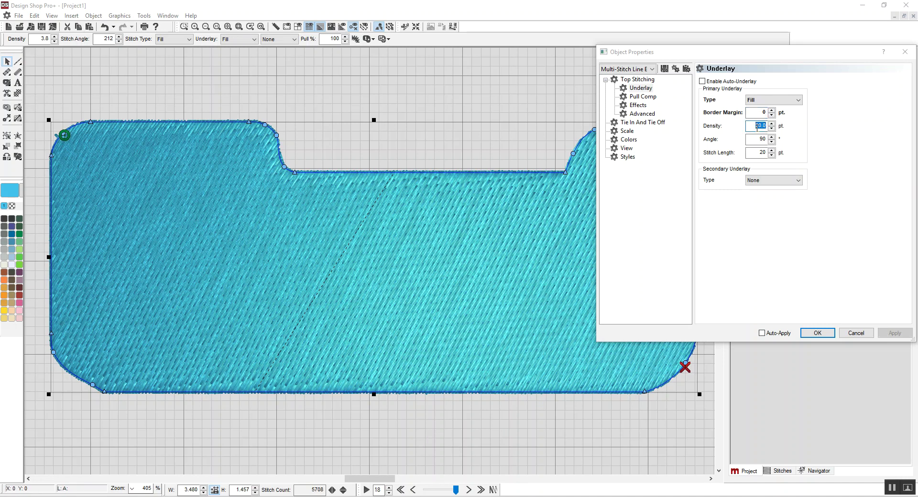
text(15)
key(Return)
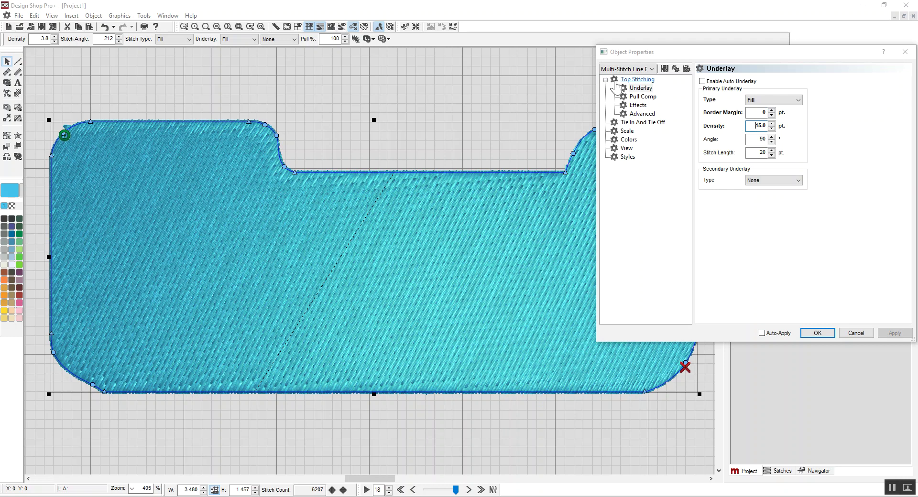
click(636, 79)
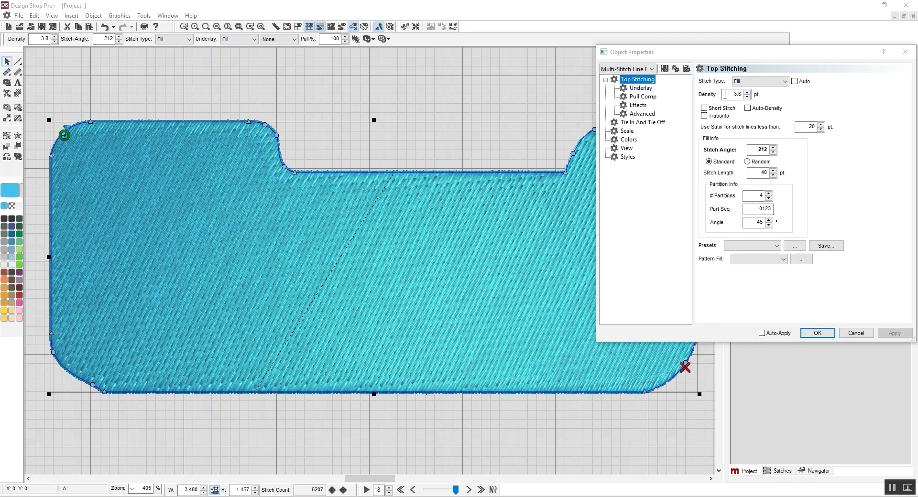
Set the top stitching density to 25.0.
double_click(725, 94)
text(15)
key(Return)
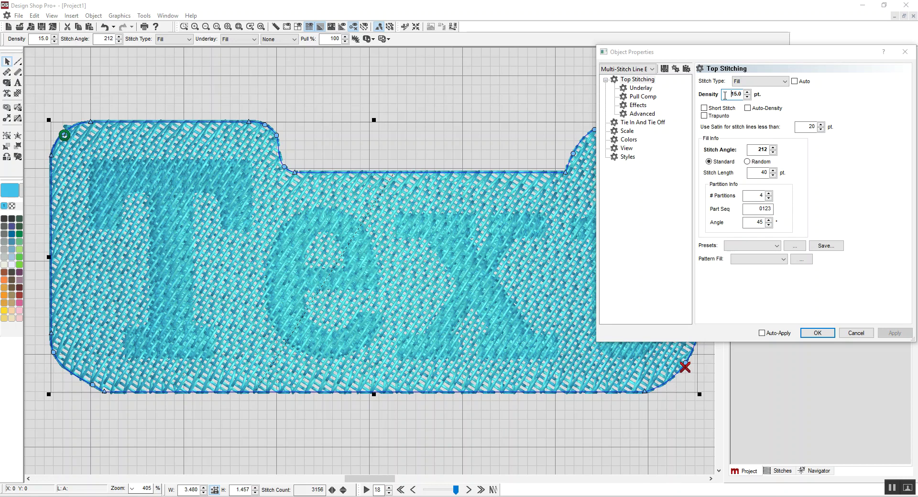
click(714, 415)
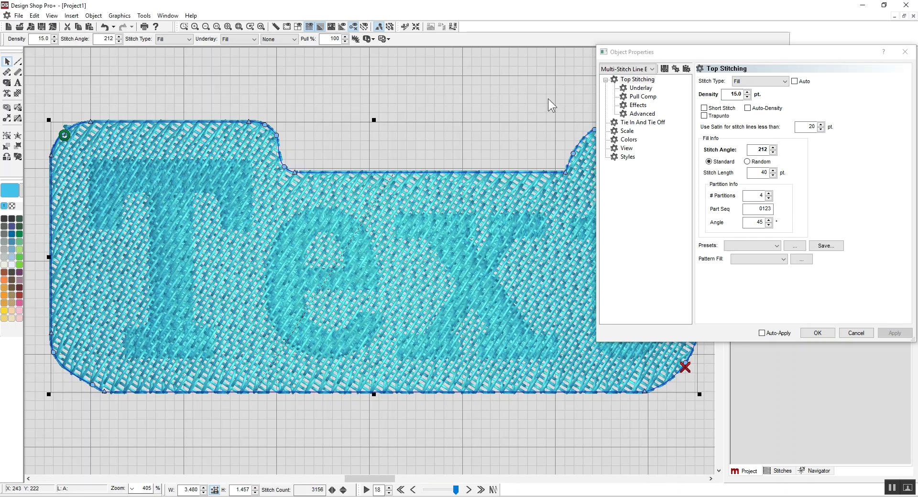
double_click(727, 94)
text(25)
key(Return)
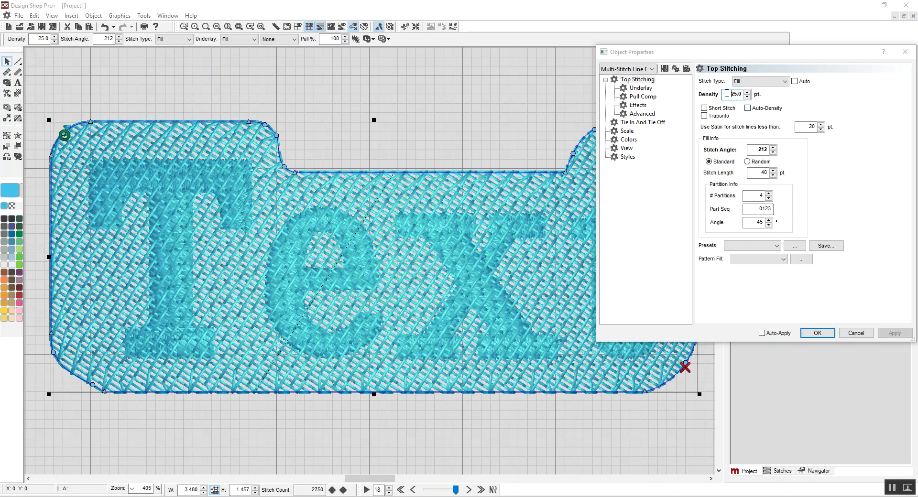
Set the underlay density to 25.0 and confirm the Object Properties.
click(640, 88)
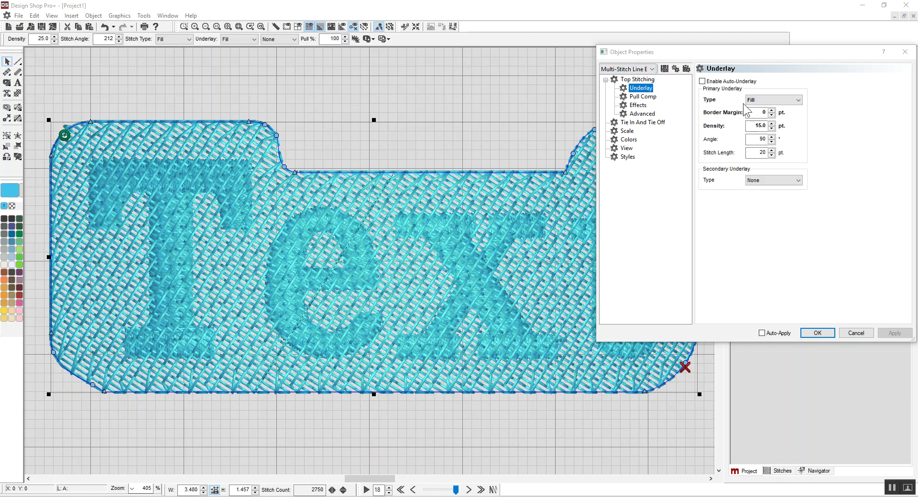
double_click(756, 126)
text(25)
key(Return)
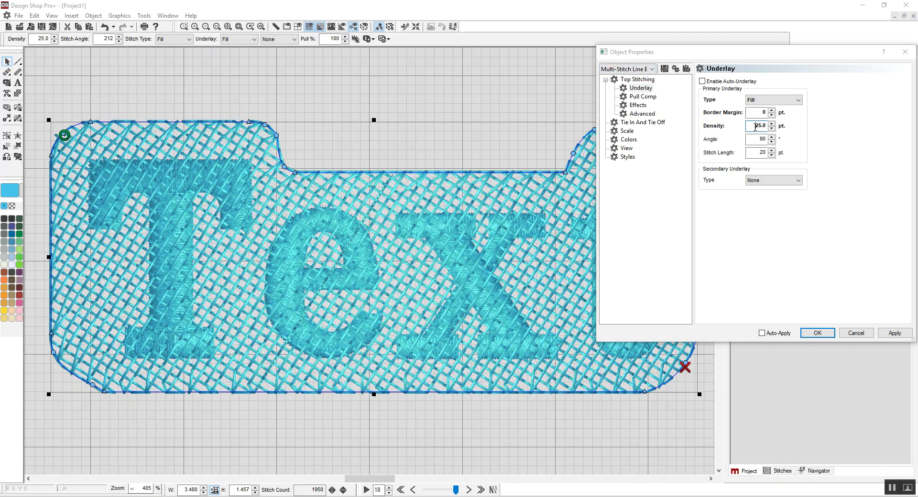
click(819, 334)
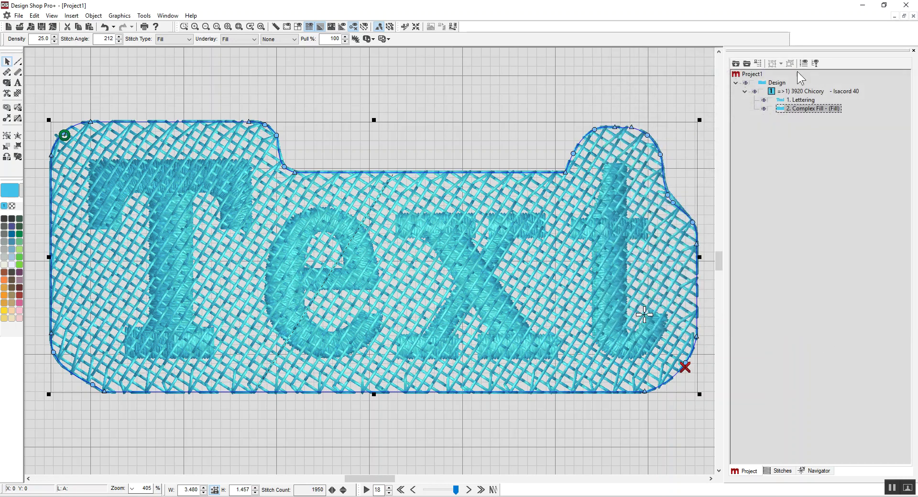
click(794, 101)
Move Lettering after the Complex Fill, recolour it Dark Maroon, then select the fill.
drag(794, 101, 795, 112)
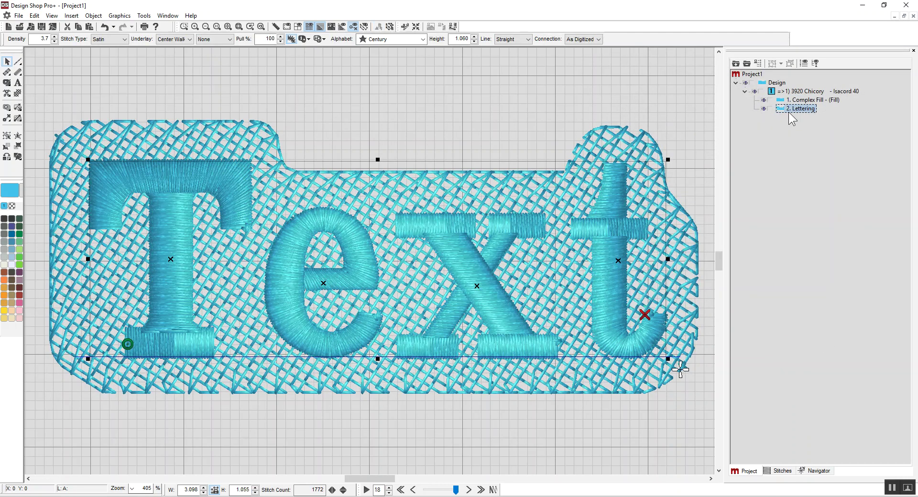
click(20, 287)
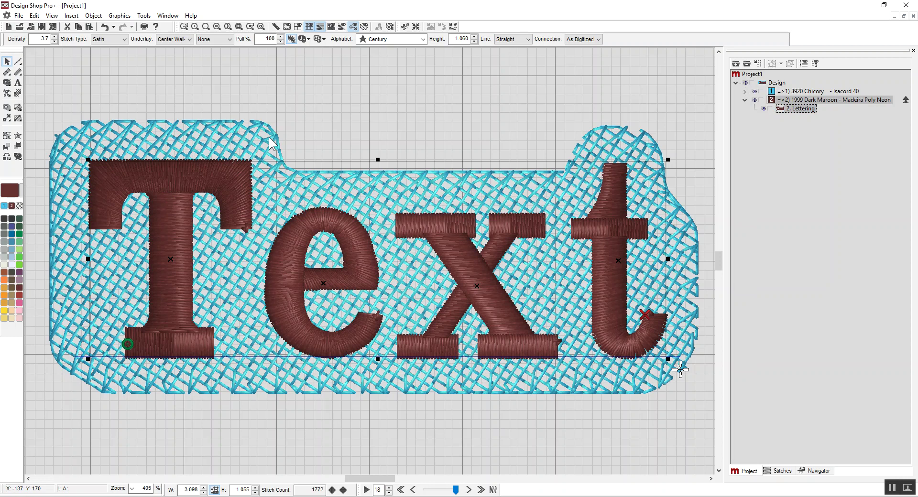
click(575, 102)
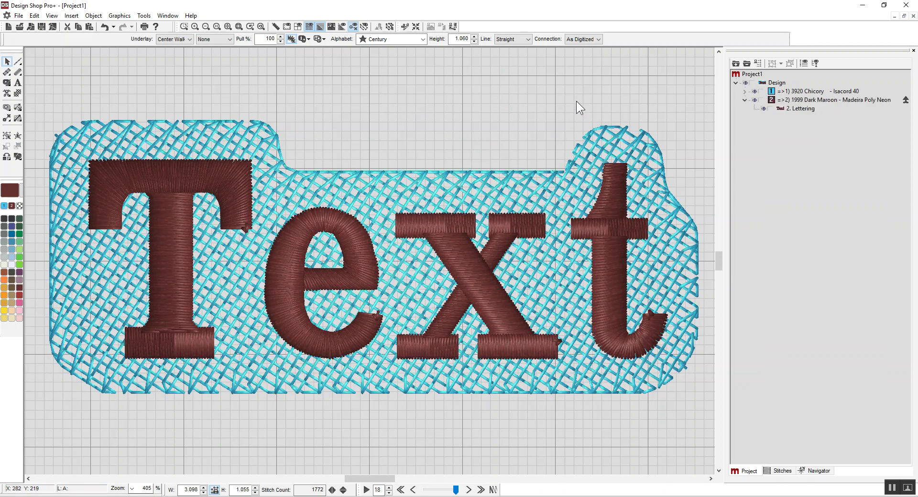
click(644, 134)
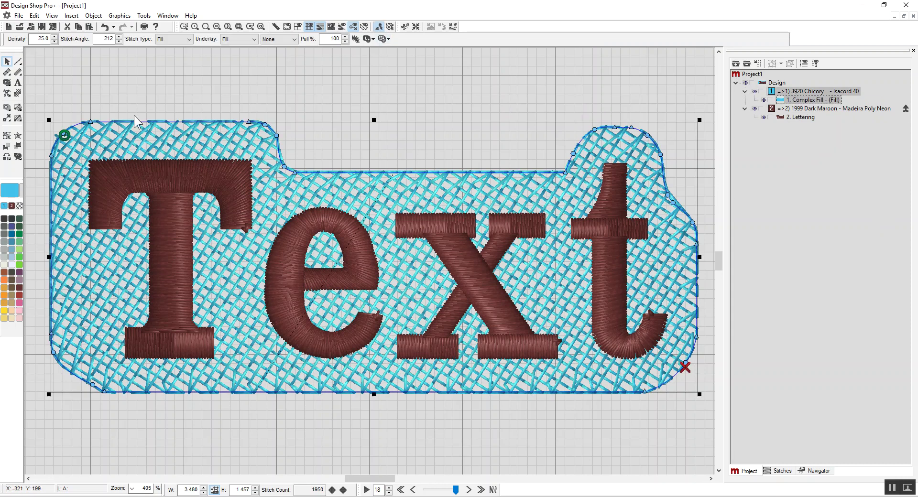
Create a Walk Normal Stitch outline around the Complex Fill with the Walk Input Method tool.
click(17, 63)
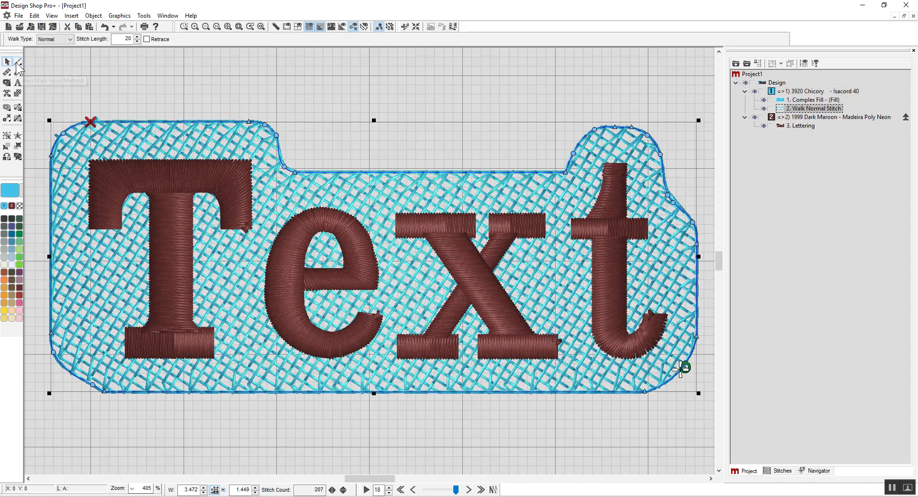
click(787, 100)
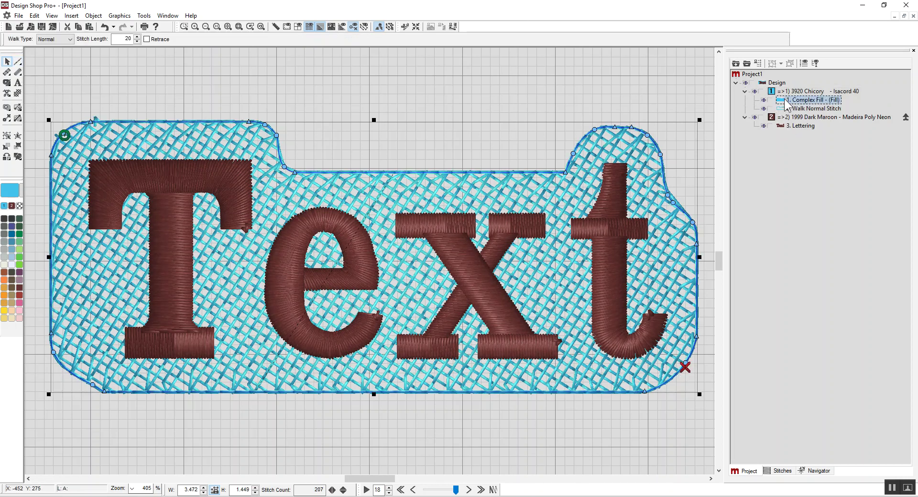
click(798, 109)
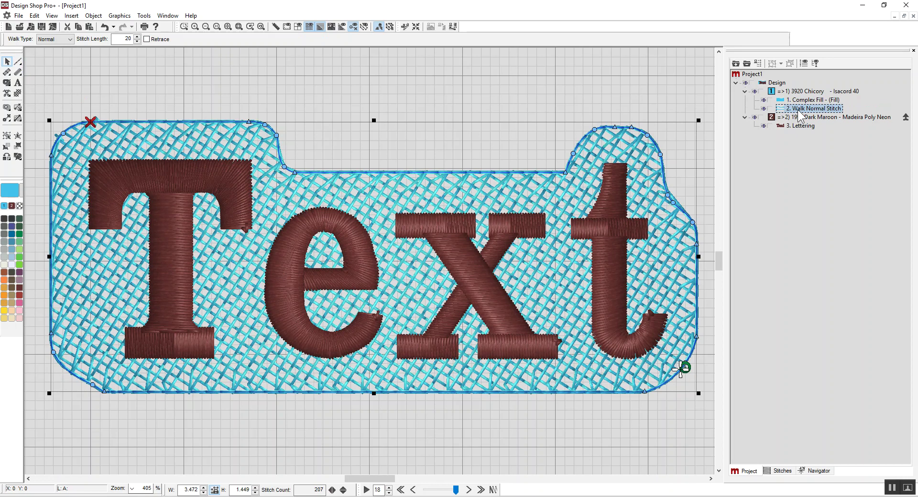
click(633, 99)
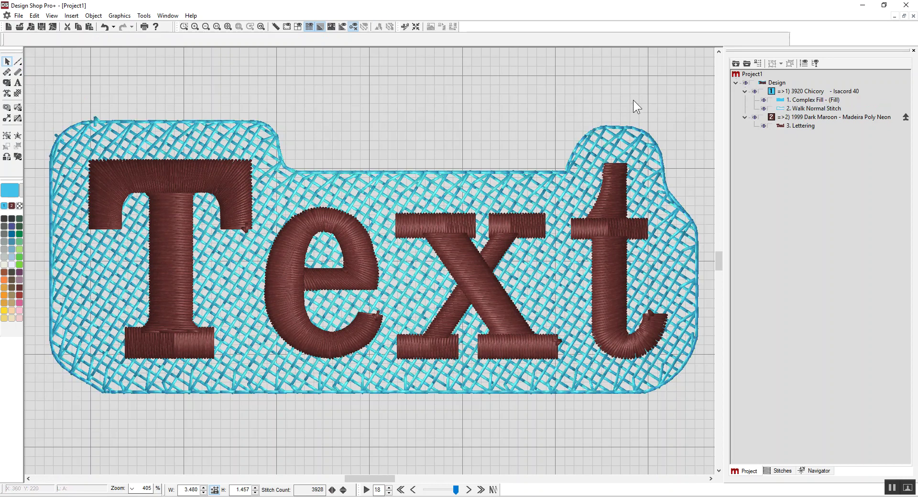